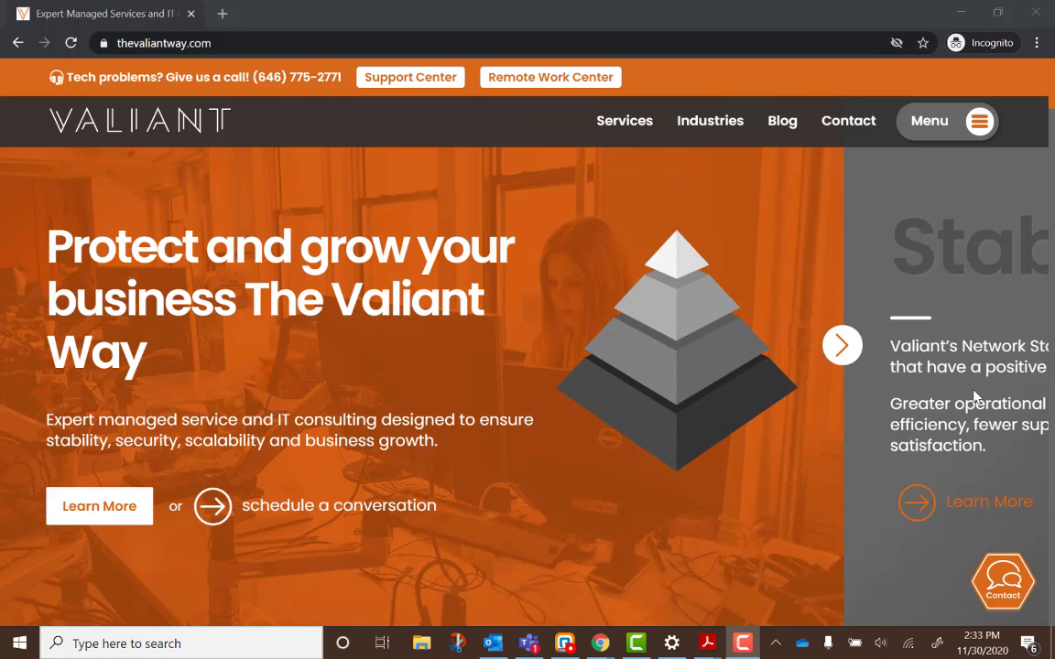
Minimize the website window, look over the Valiant Technology YouTube channel's home page, and minimize it too.
left_click(960, 13)
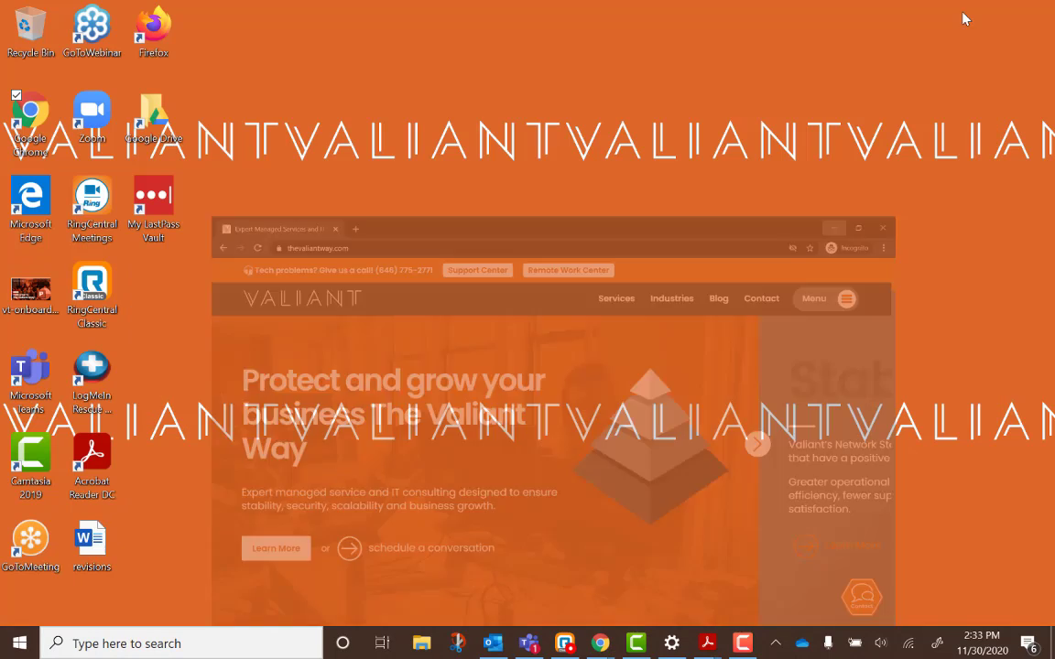
mouse_move(599, 644)
left_click(631, 550)
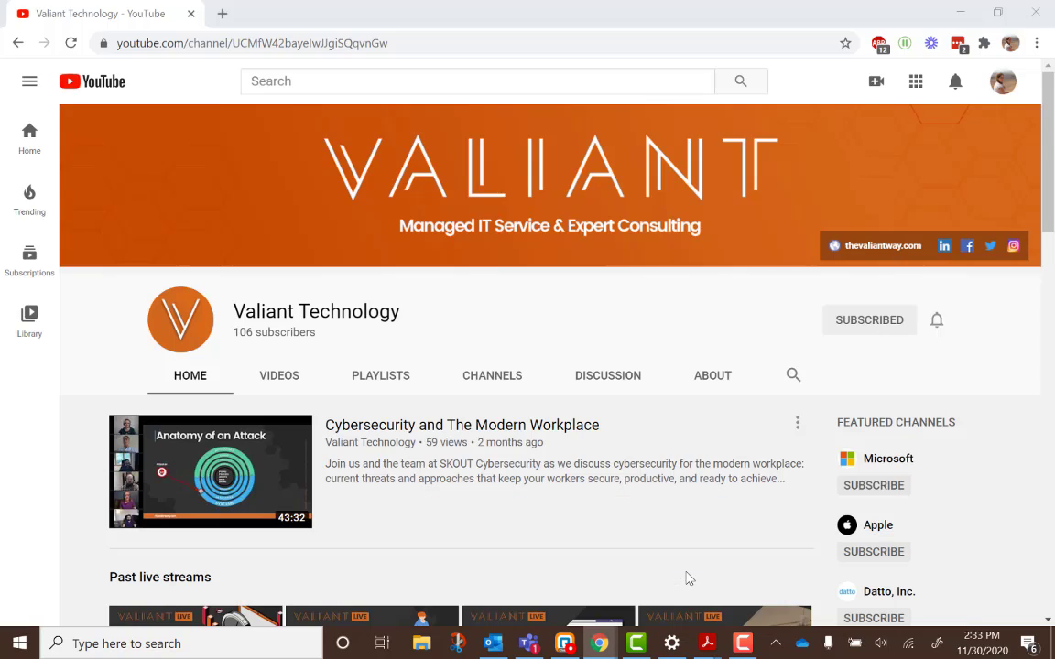
scroll(471, 375, "down", 3)
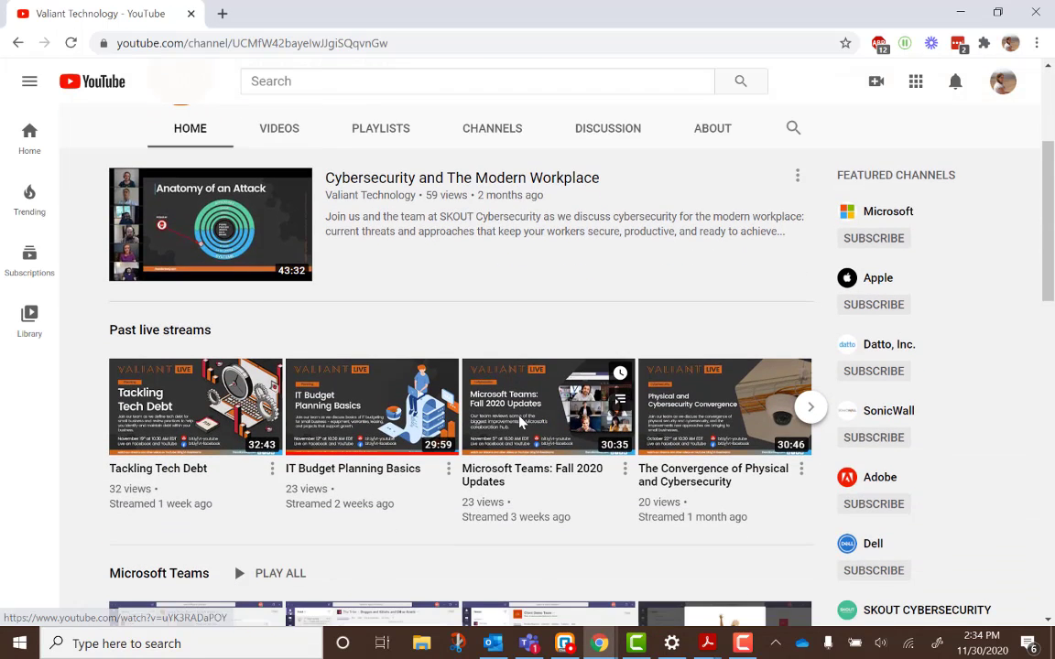
scroll(519, 420, "up", 3)
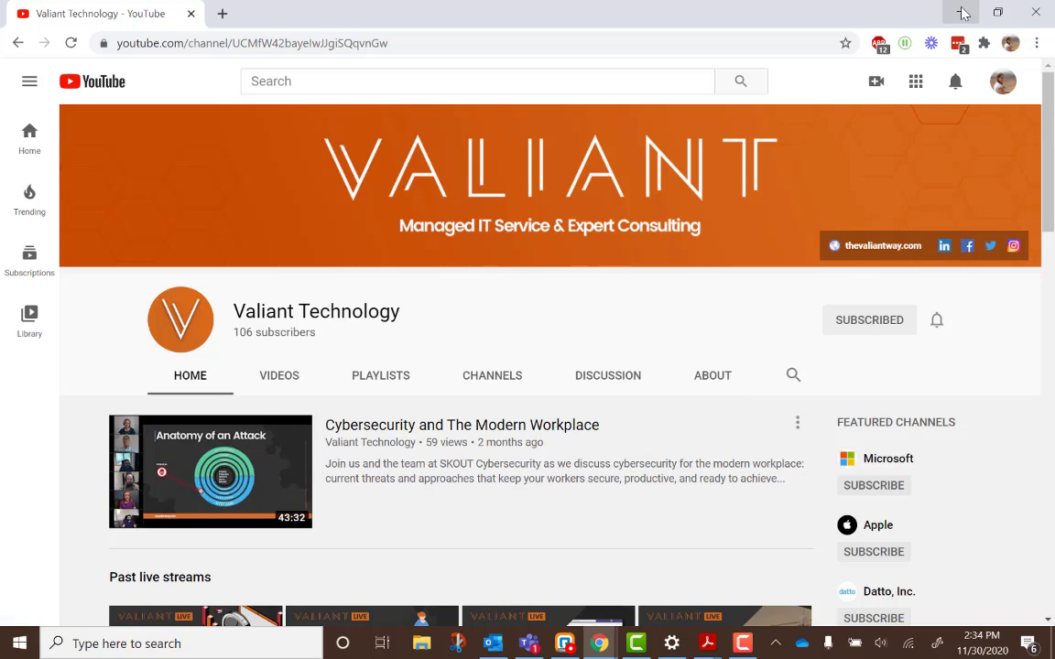
left_click(961, 13)
Switch to desktop Outlook, enable sending automatic replies for the account, and highlight the calendar sentences in the inside-organization message.
left_click(493, 644)
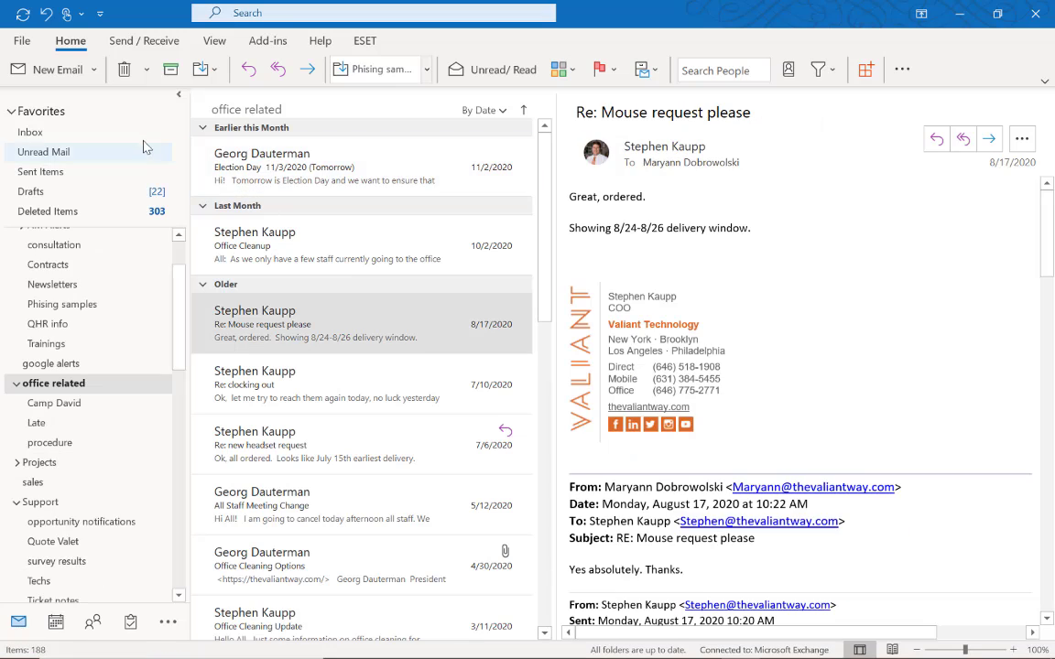
left_click(22, 43)
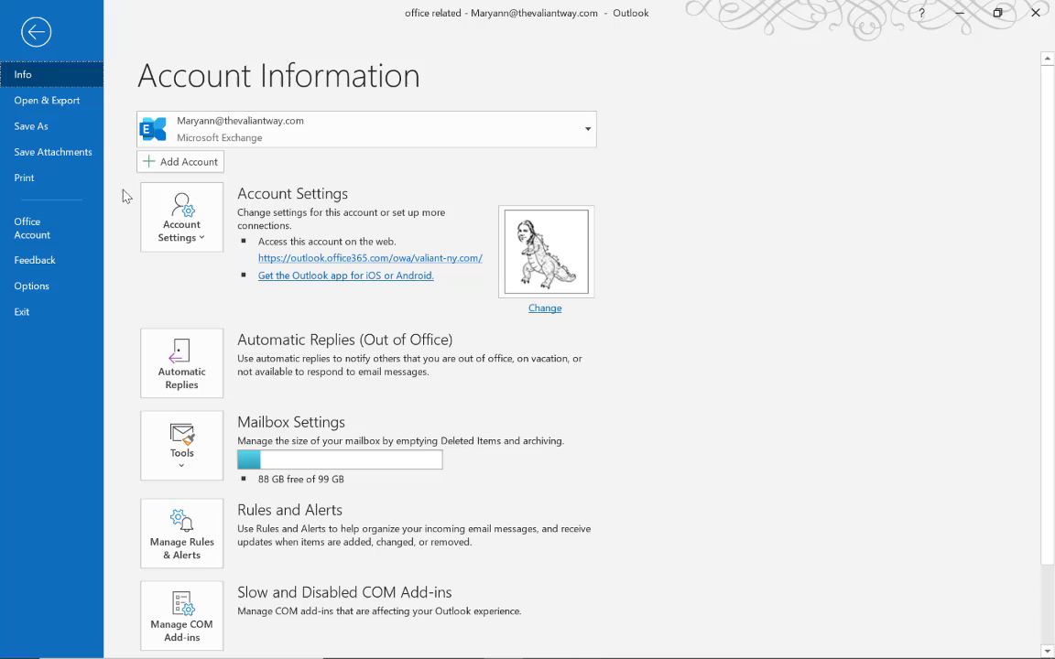
left_click(183, 372)
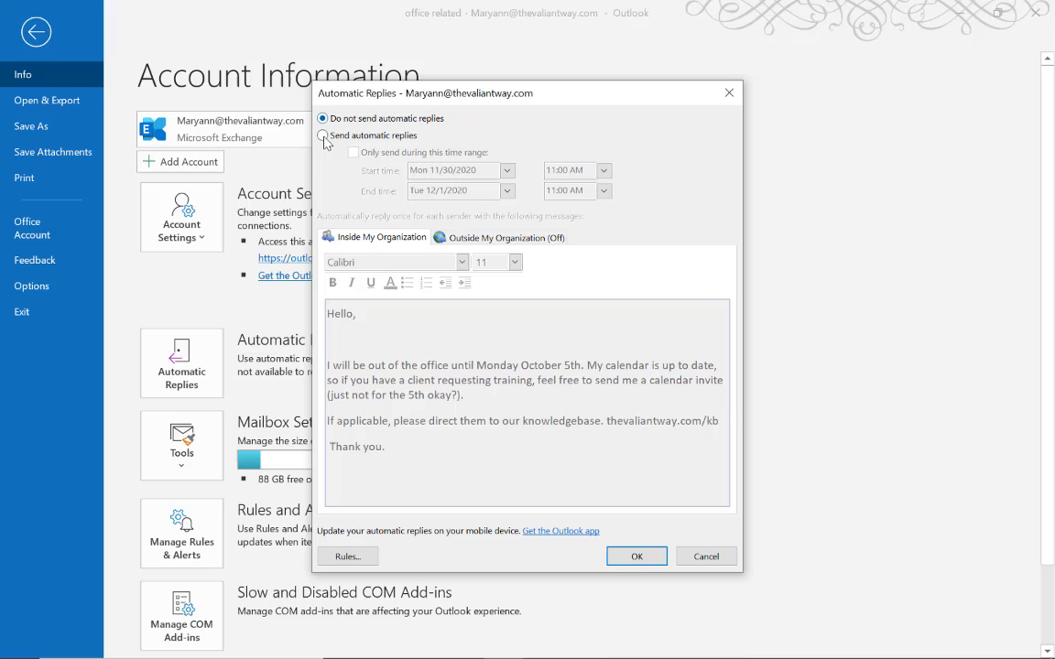
left_click(323, 137)
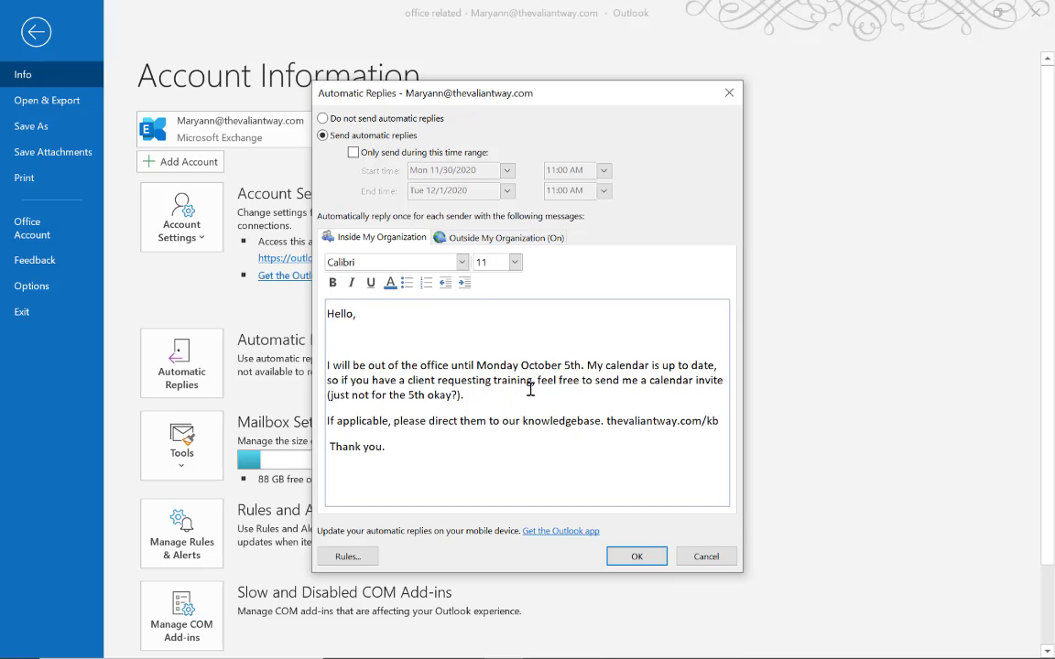
left_click_drag(536, 394, 587, 366)
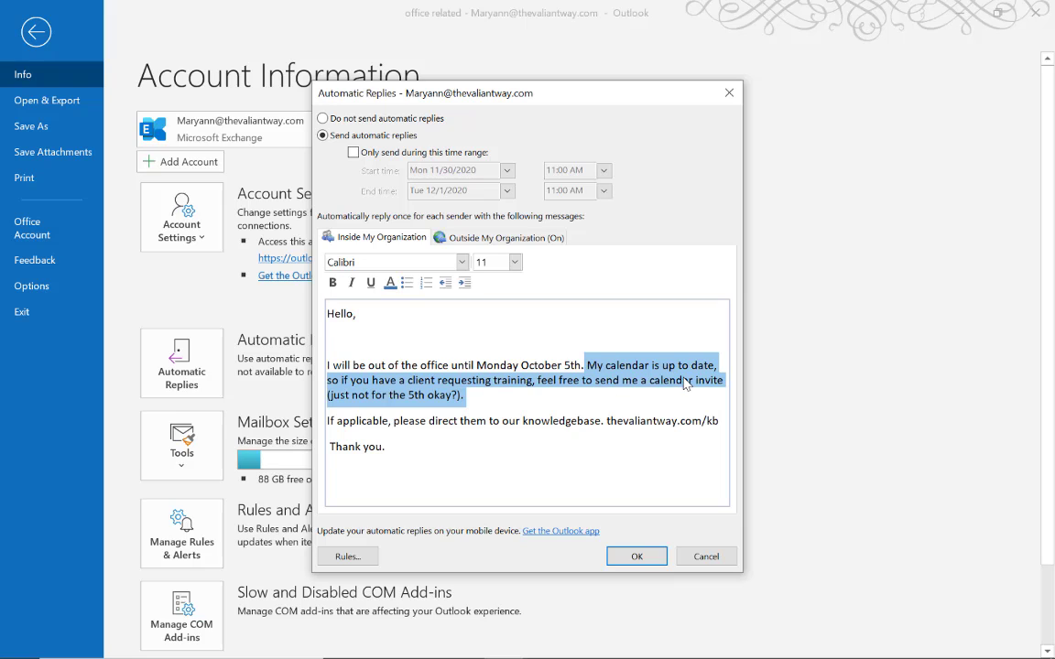
left_click(482, 404)
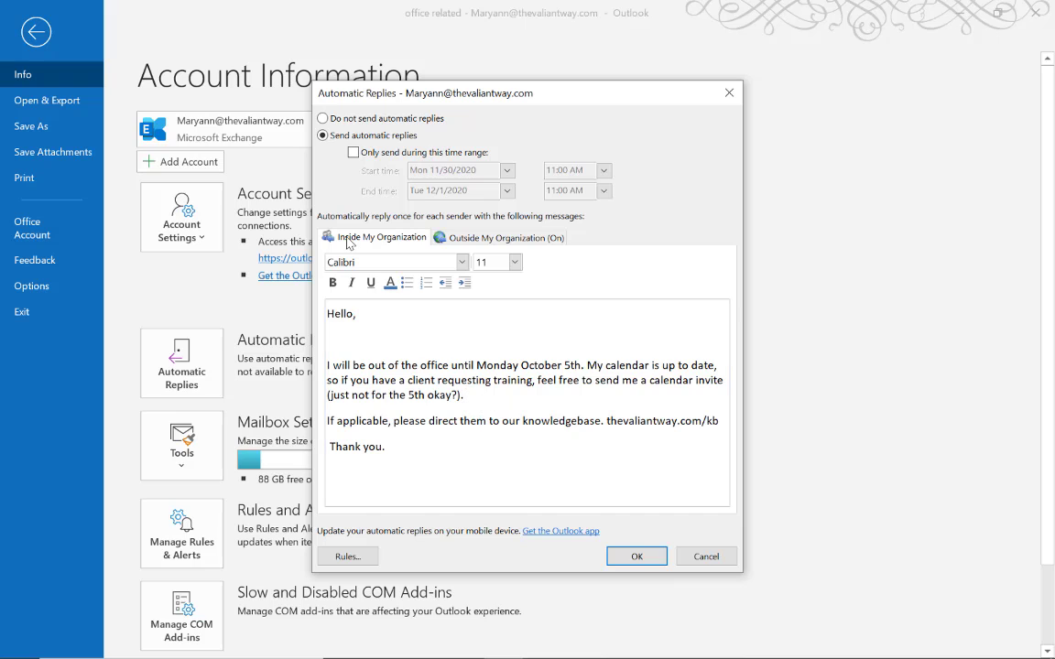
Set the outside-organization automatic reply to go to anyone outside the organization and apply the automatic reply settings.
left_click(489, 240)
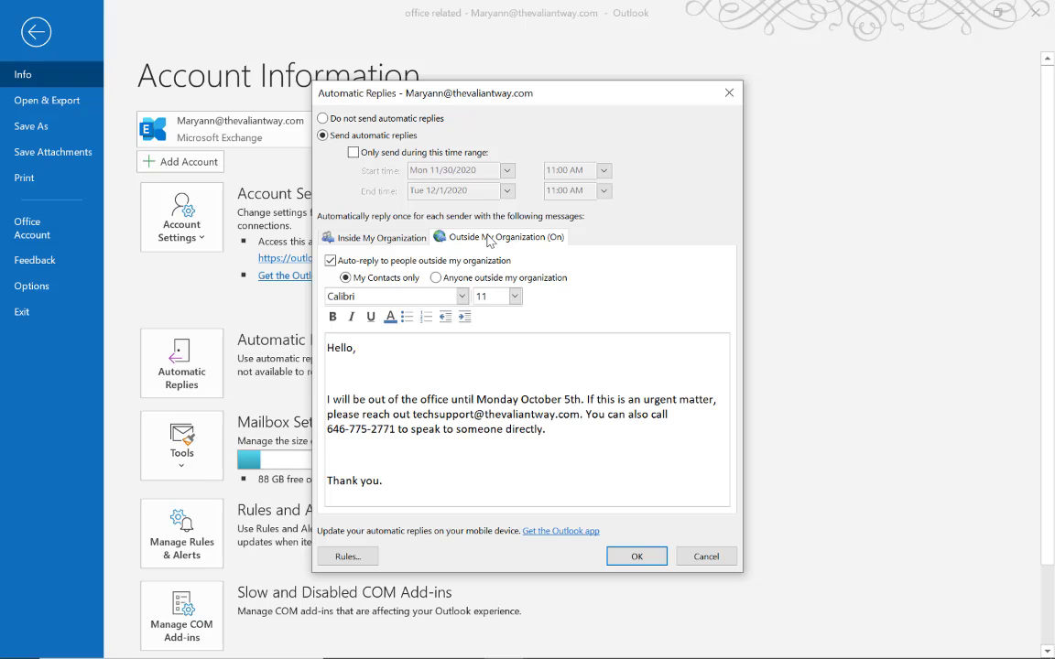
left_click(436, 278)
left_click_drag(588, 438, 383, 375)
left_click(383, 383)
left_click(637, 557)
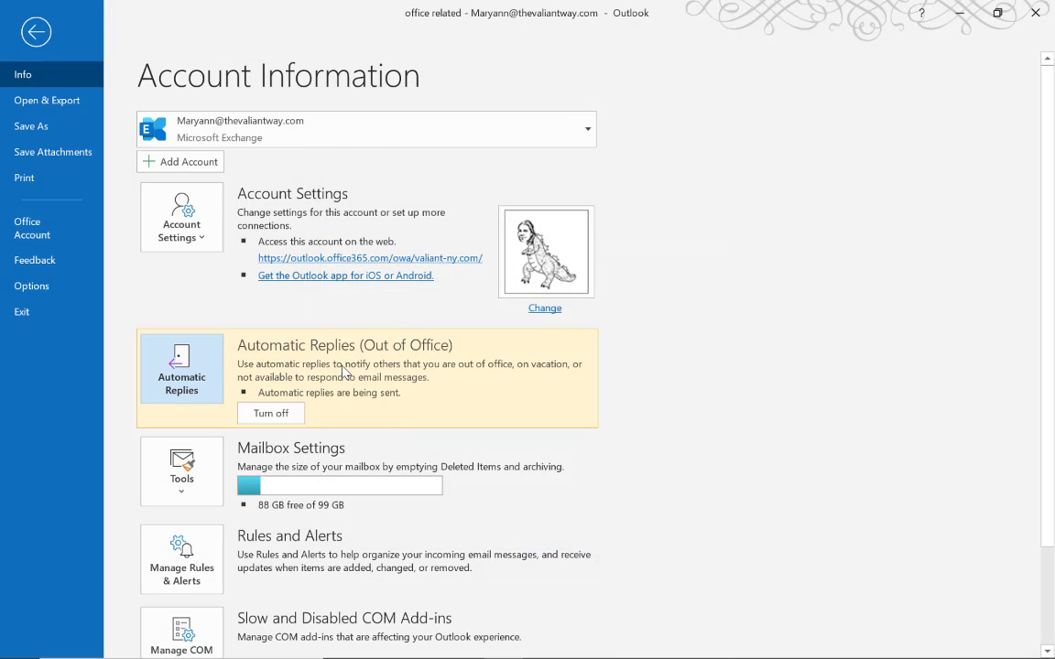
Return to the mailbox and turn off automatic replies from the notification bar.
left_click(37, 32)
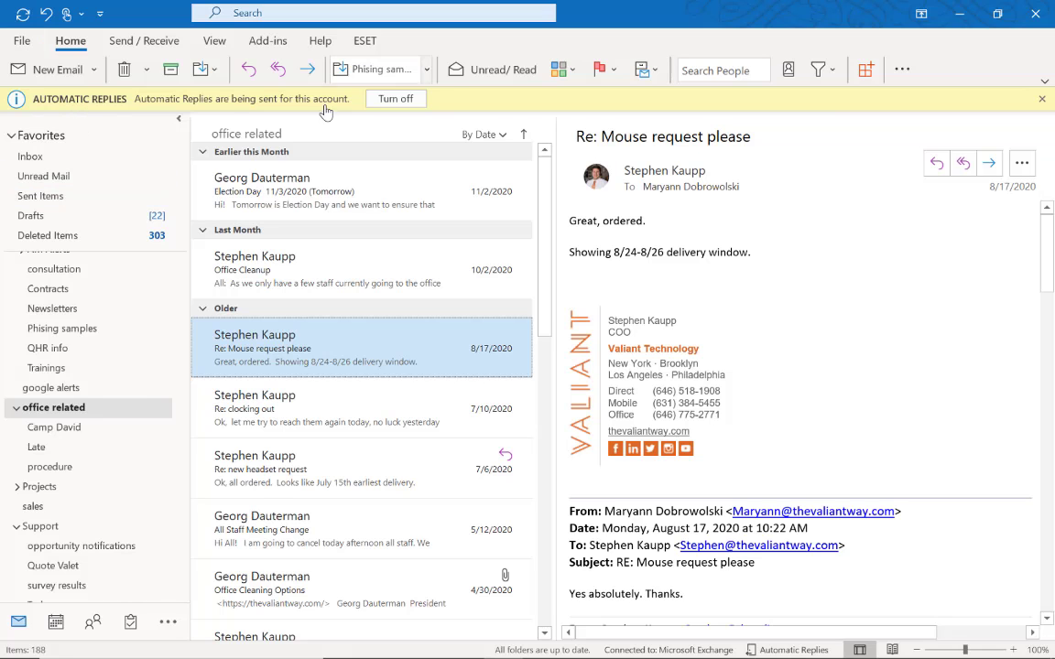
left_click(394, 99)
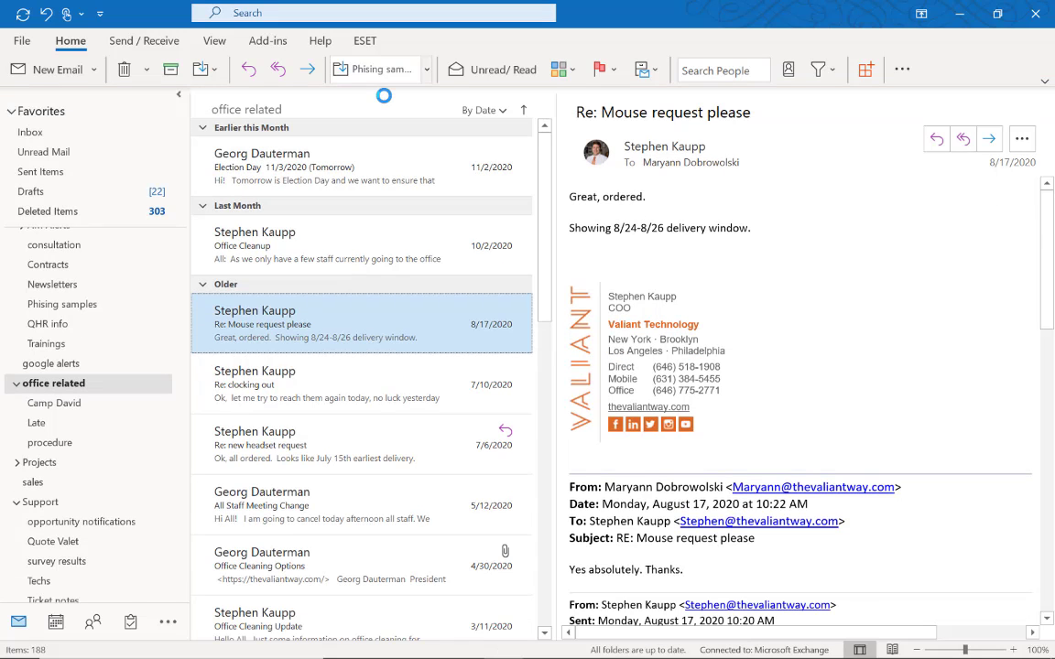
Switch to the Outlook on the web inbox in Chrome and highlight outlook.office.com in its address.
mouse_move(608, 656)
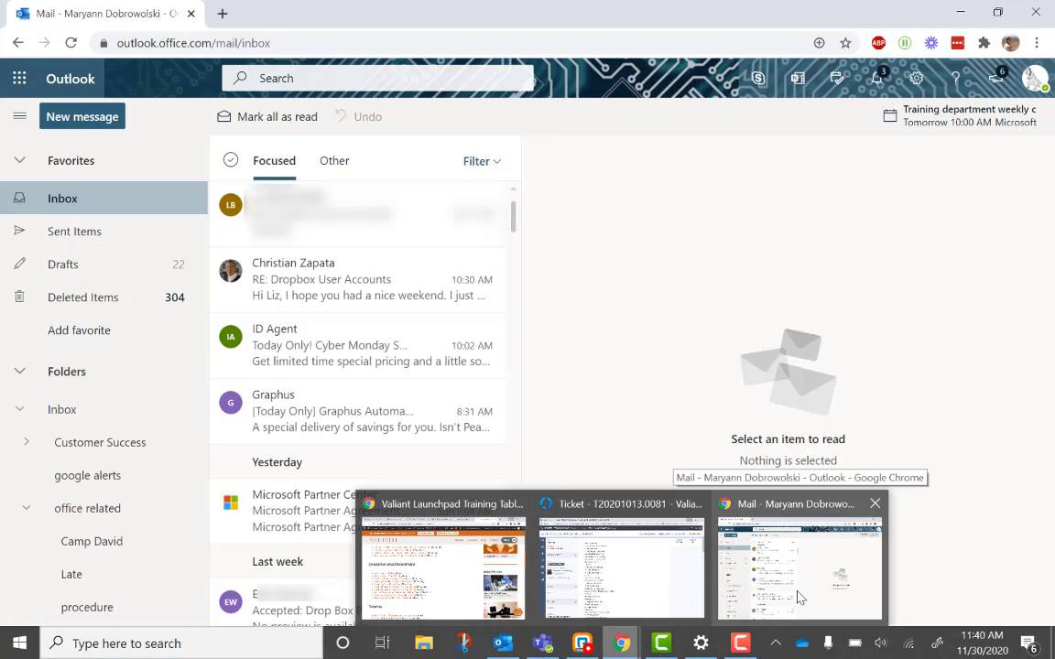
left_click(800, 598)
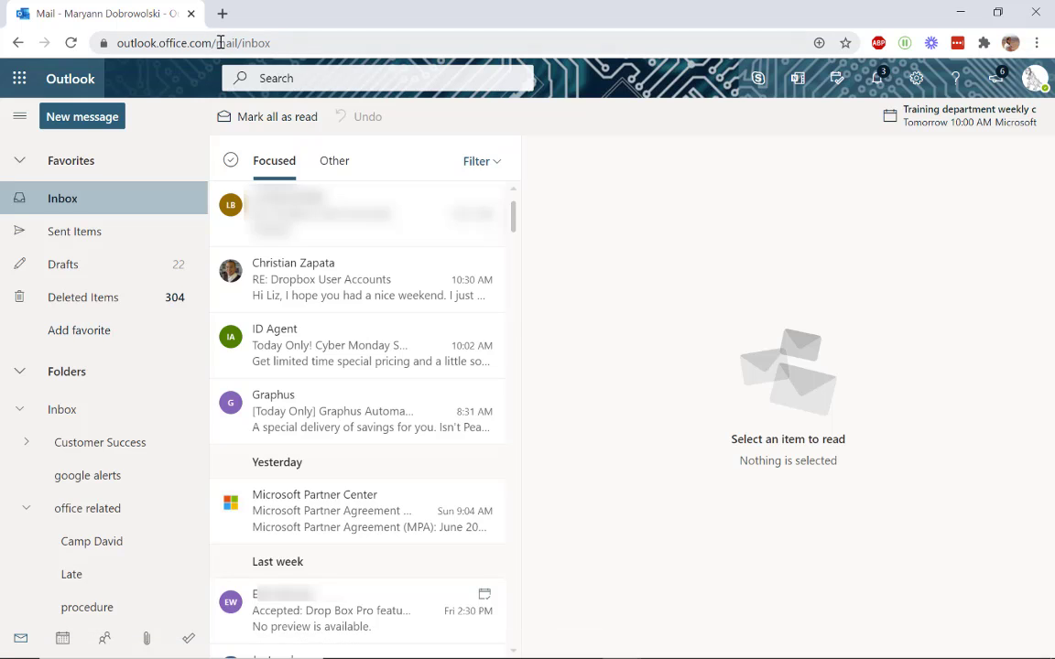
left_click_drag(246, 42, 50, 37)
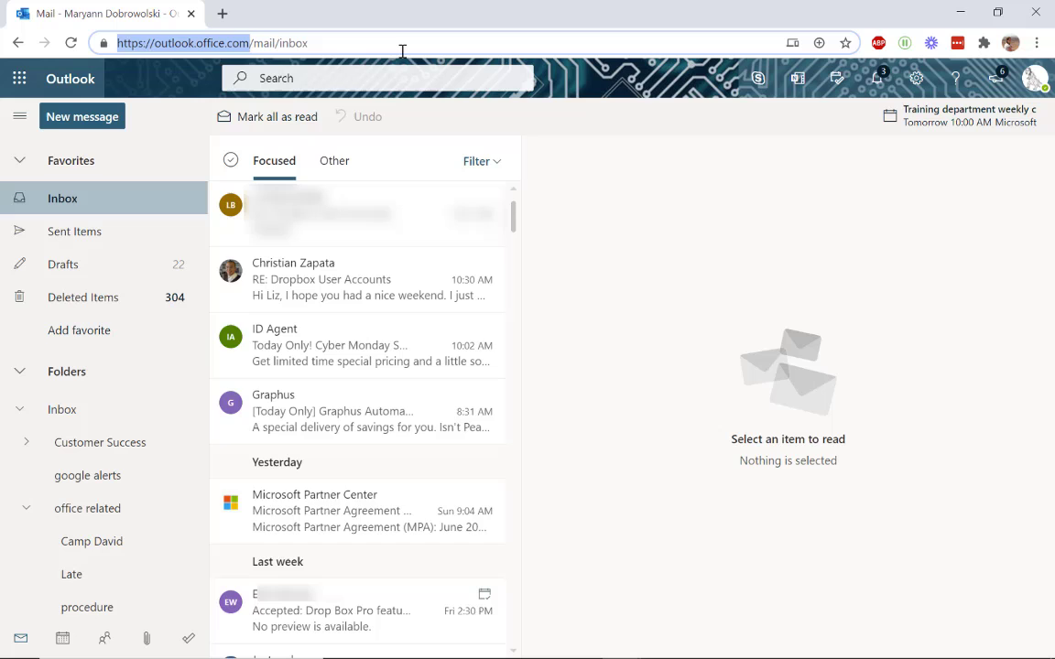
left_click(363, 43)
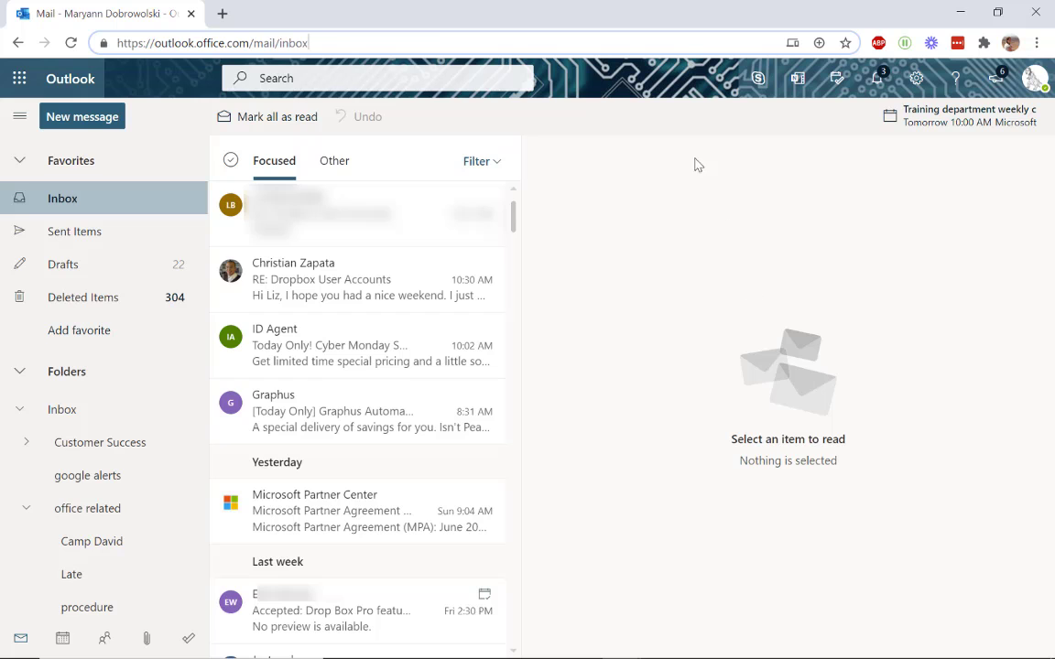
Open the Automatic replies page in the full Outlook mail settings and turn automatic replies on.
left_click(923, 89)
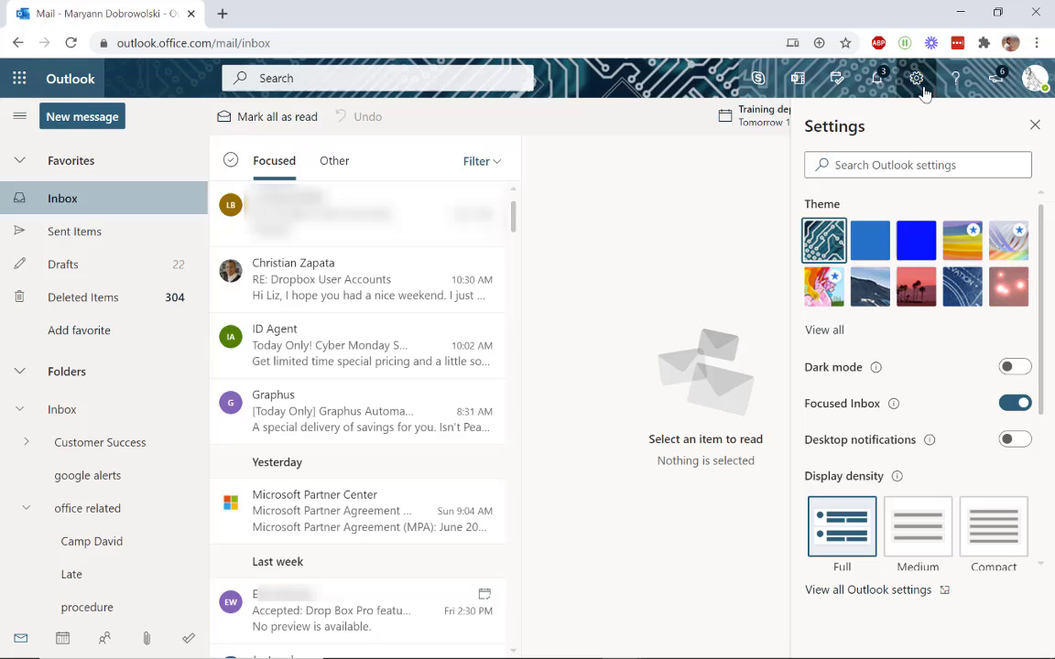
left_click(862, 590)
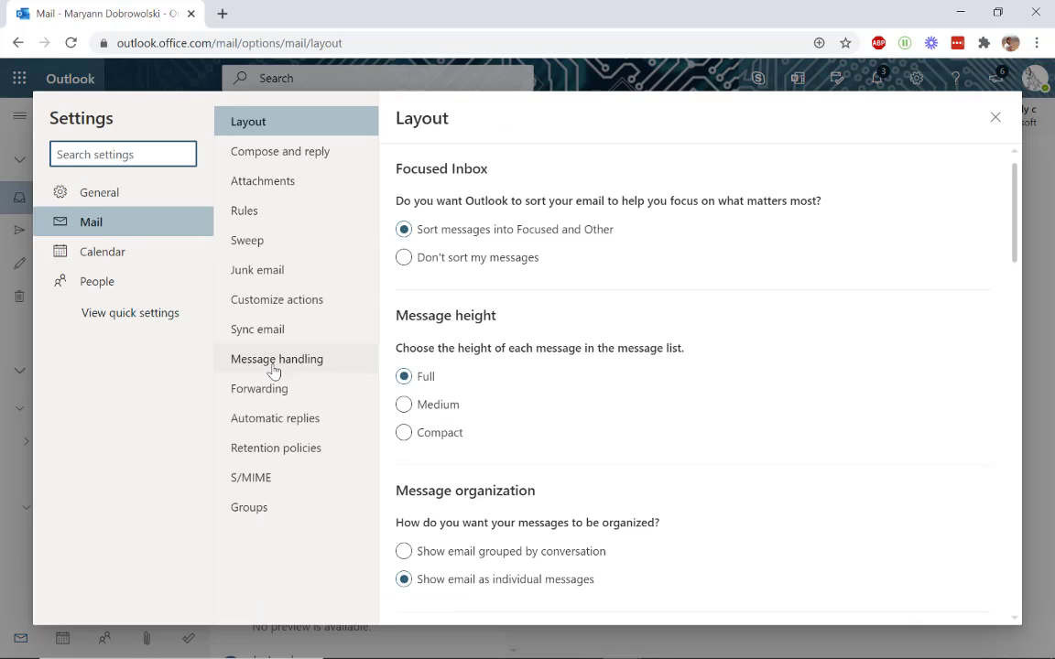
left_click(322, 422)
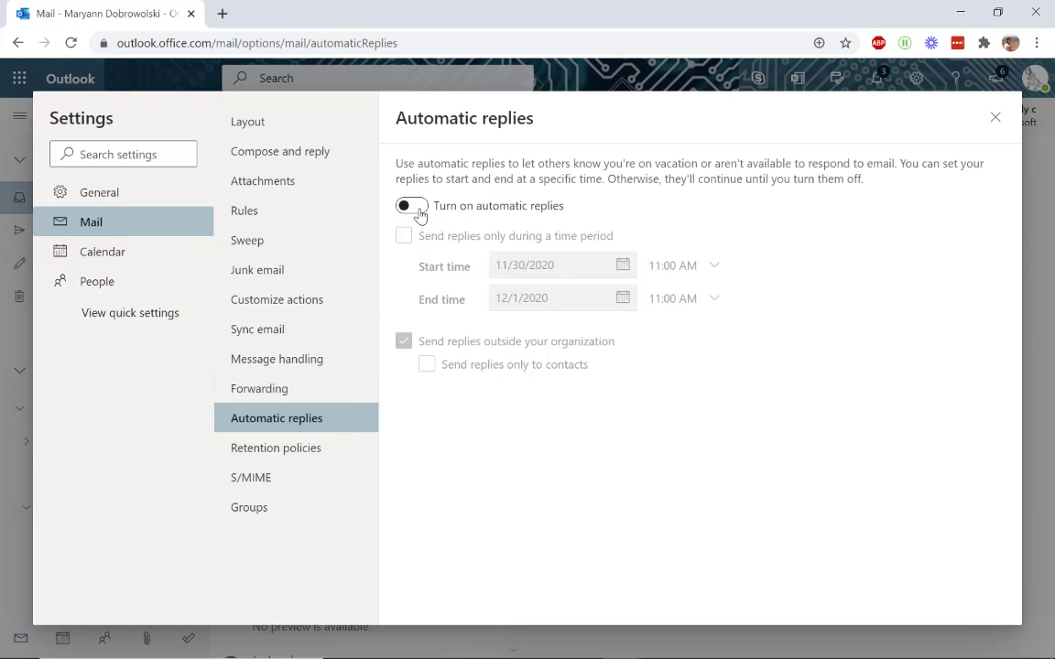
left_click(412, 206)
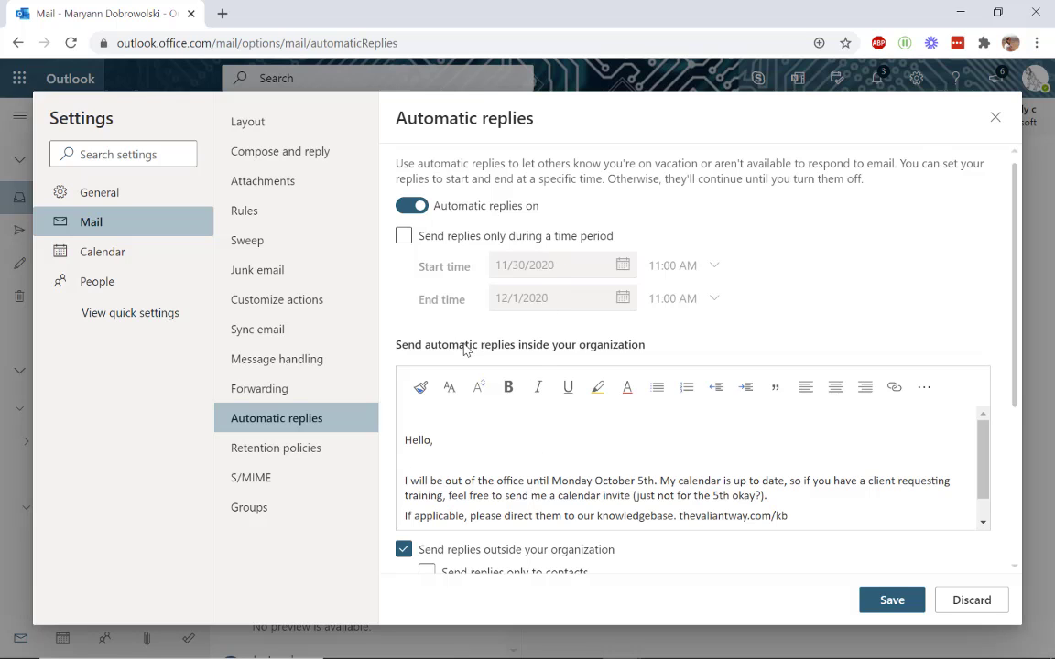
Review the reply messages for inside and outside the organization and save the automatic reply settings.
scroll(535, 339, "down", 1)
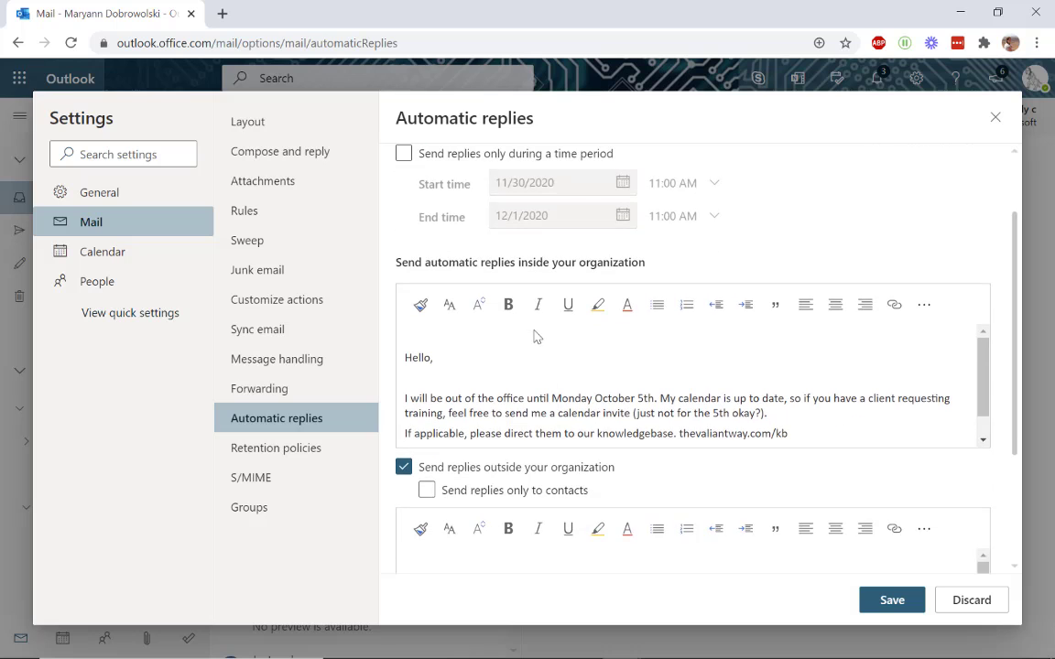
scroll(536, 336, "down", 2)
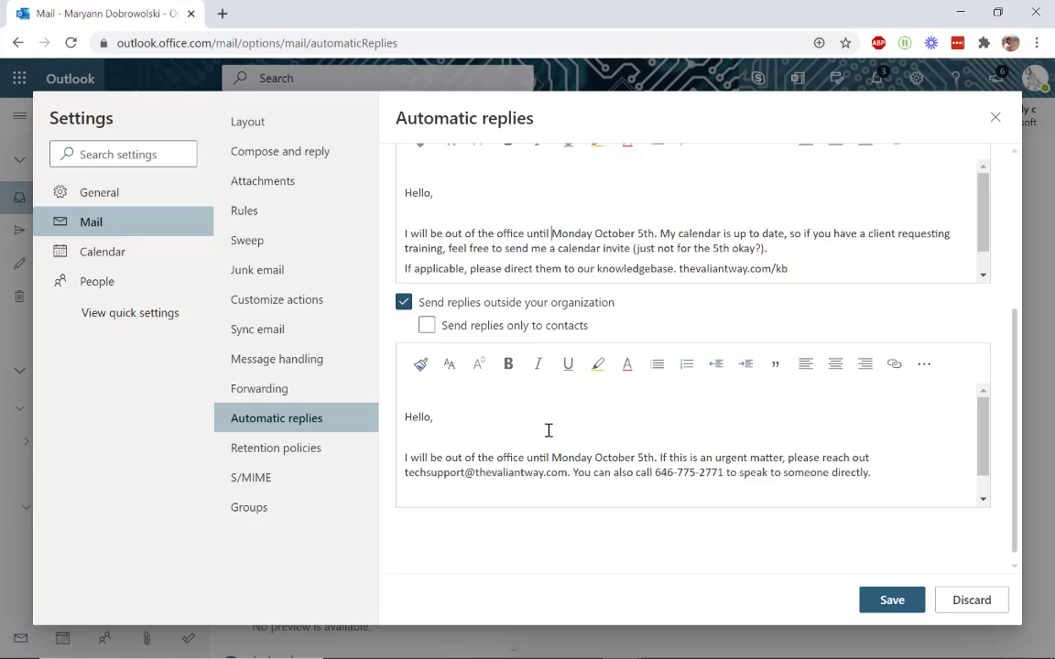
left_click(925, 465)
left_click(917, 490)
scroll(909, 491, "down", 1)
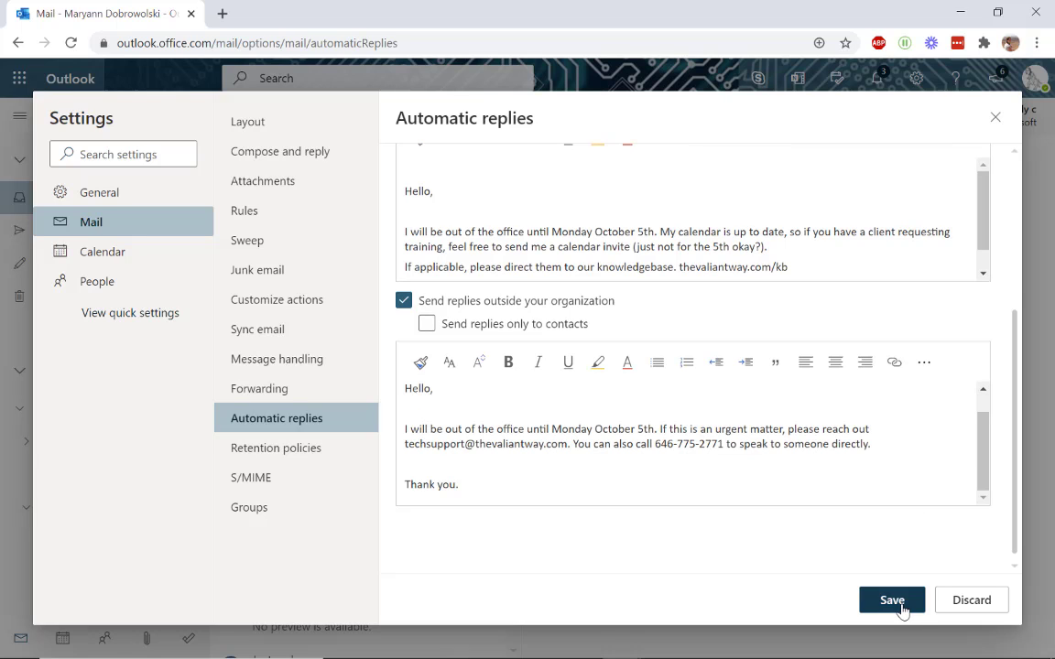
left_click(893, 602)
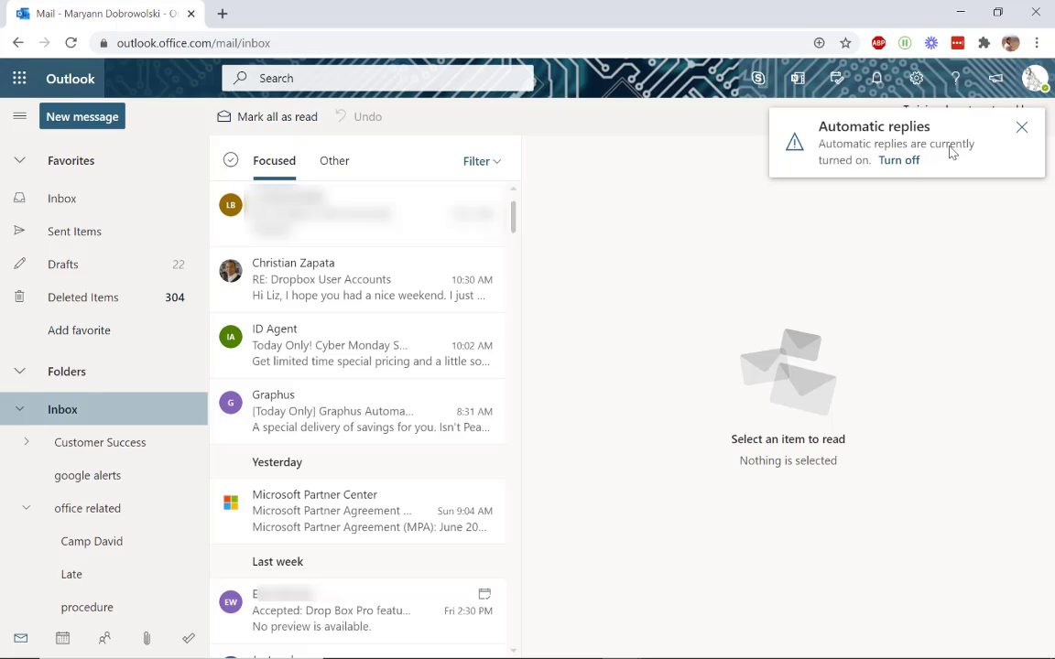
Reopen the automatic reply settings from the inbox notification, turn automatic replies off, and save.
left_click(901, 163)
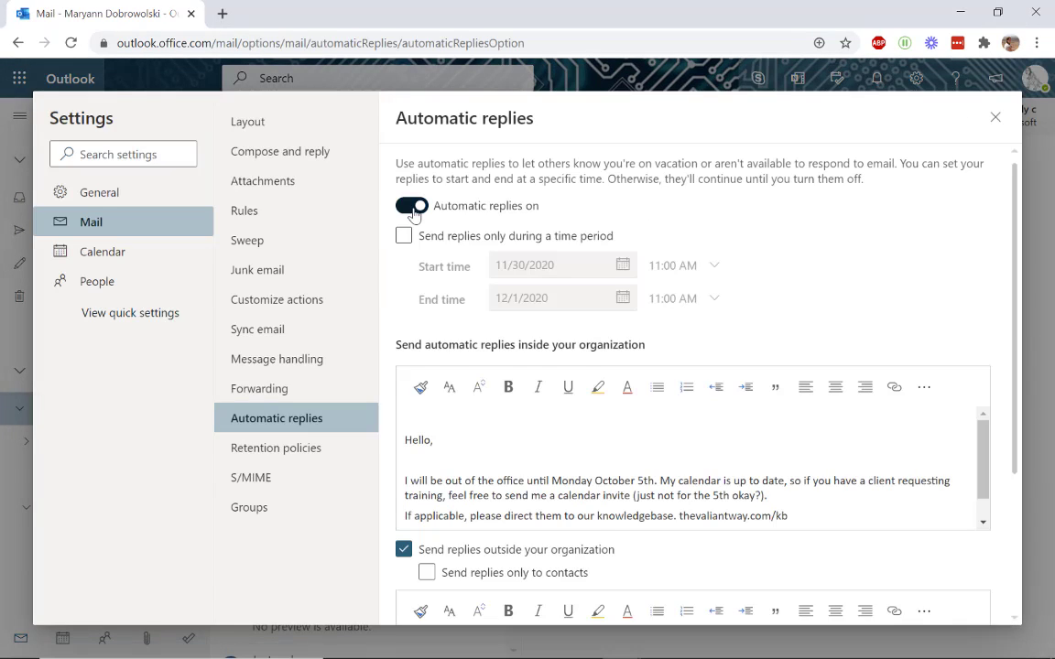
left_click(412, 206)
left_click(886, 599)
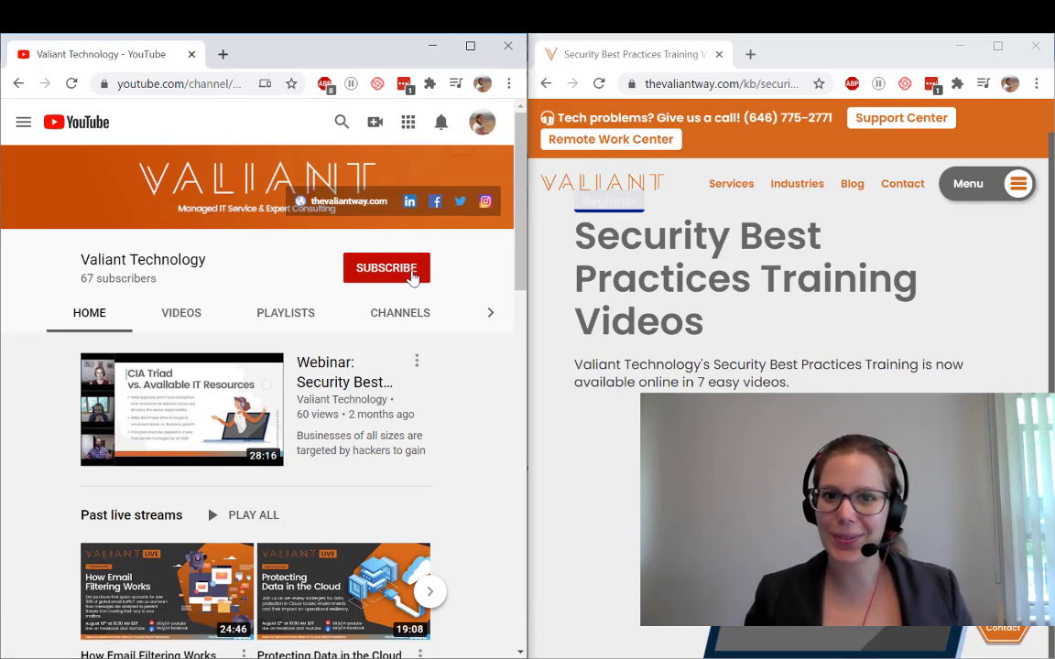
Switch to YouTube and subscribe to the Valiant Technology channel.
left_click(411, 269)
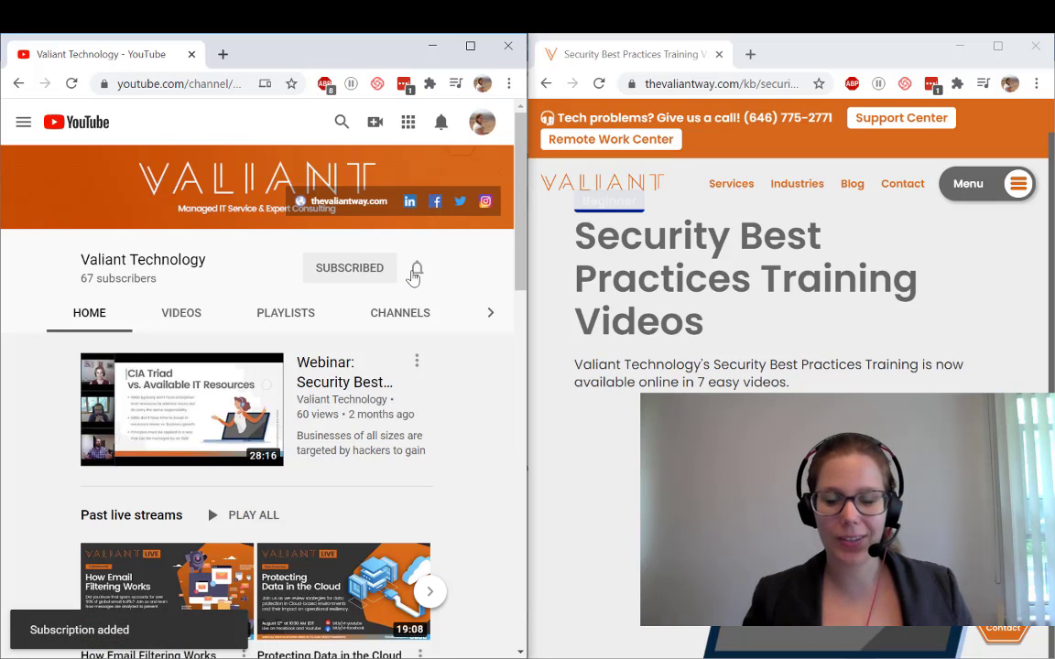